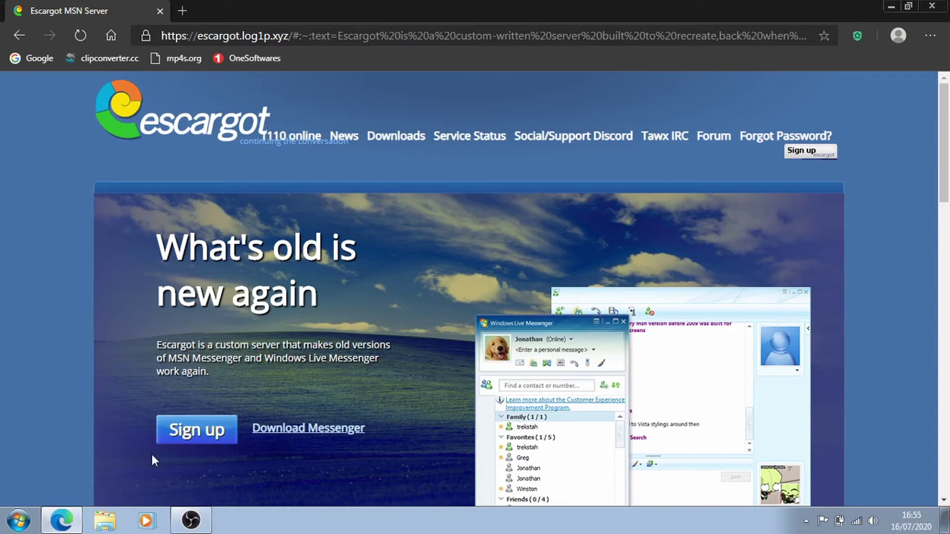
Register a new Escargot account with an e-mail, password and Old MSN support ticked
click(195, 438)
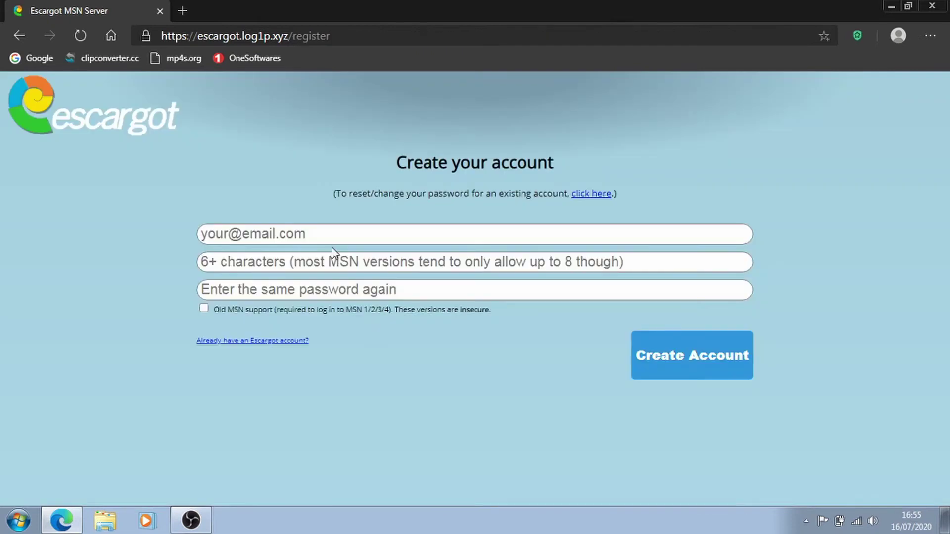
click(368, 230)
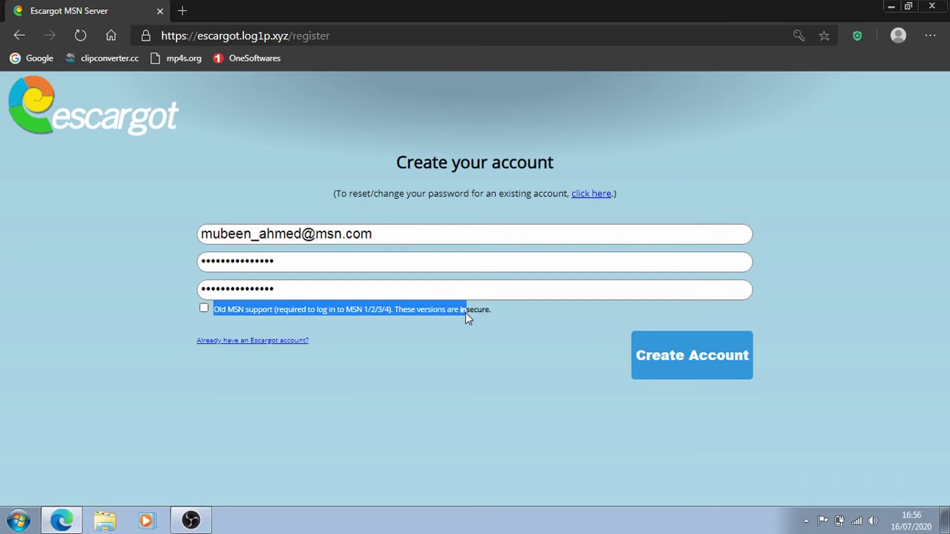
click(488, 328)
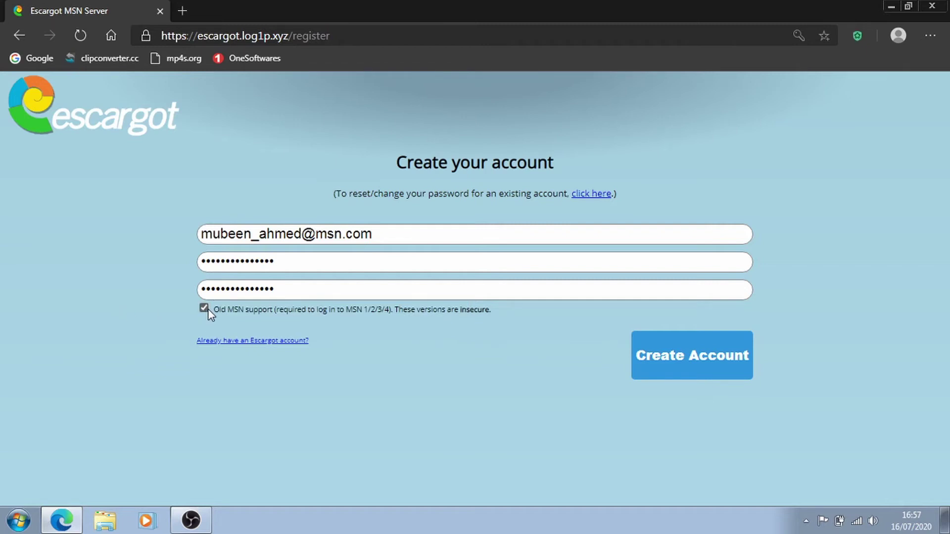
click(744, 353)
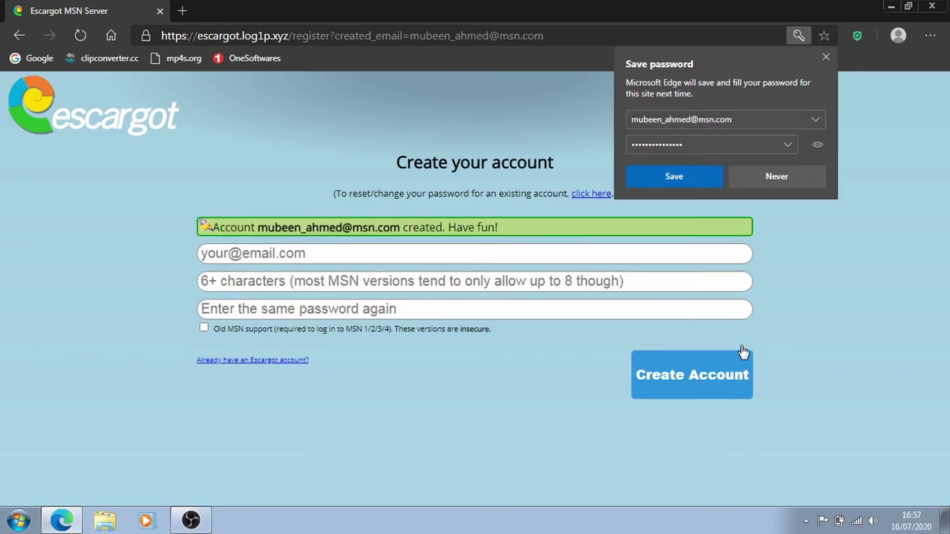
Decline saving the password, reach the English Messenger downloads page, and select its Beware warning line
click(775, 177)
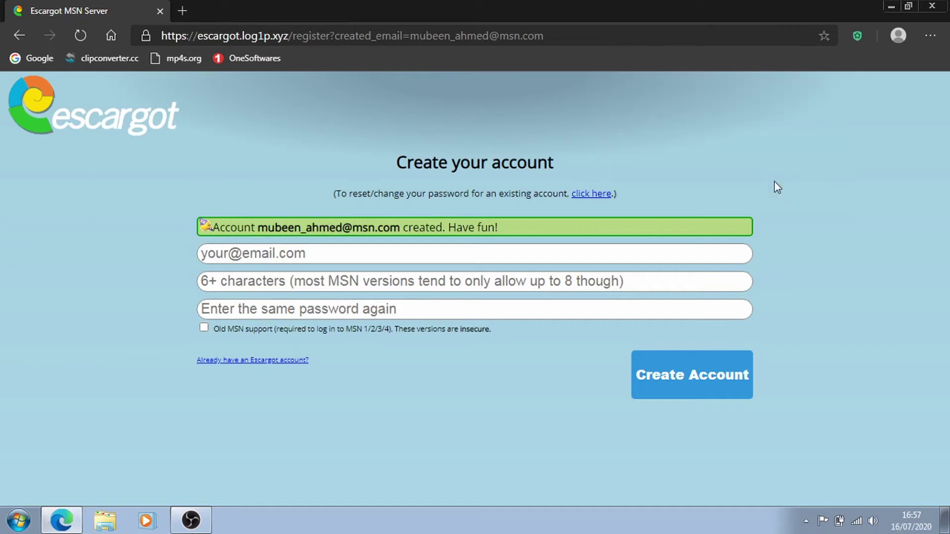
click(127, 121)
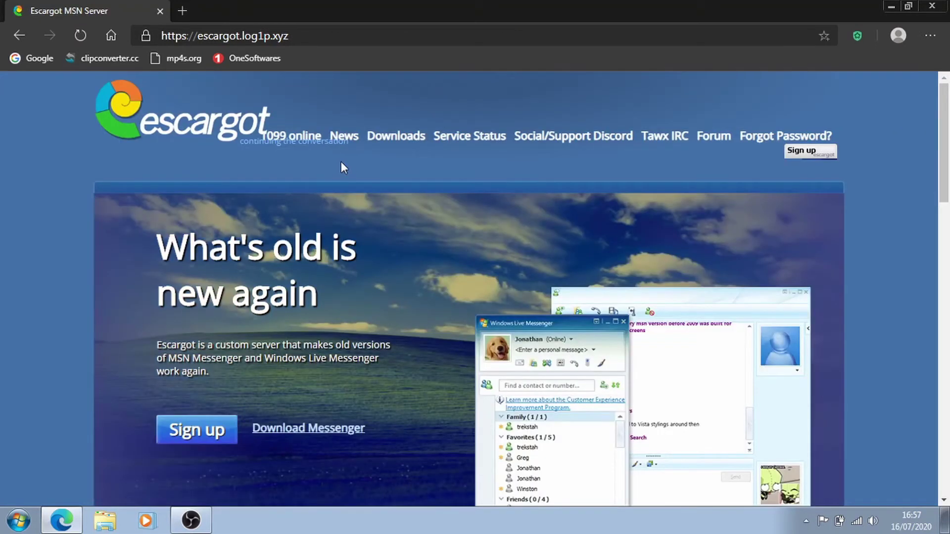
click(332, 429)
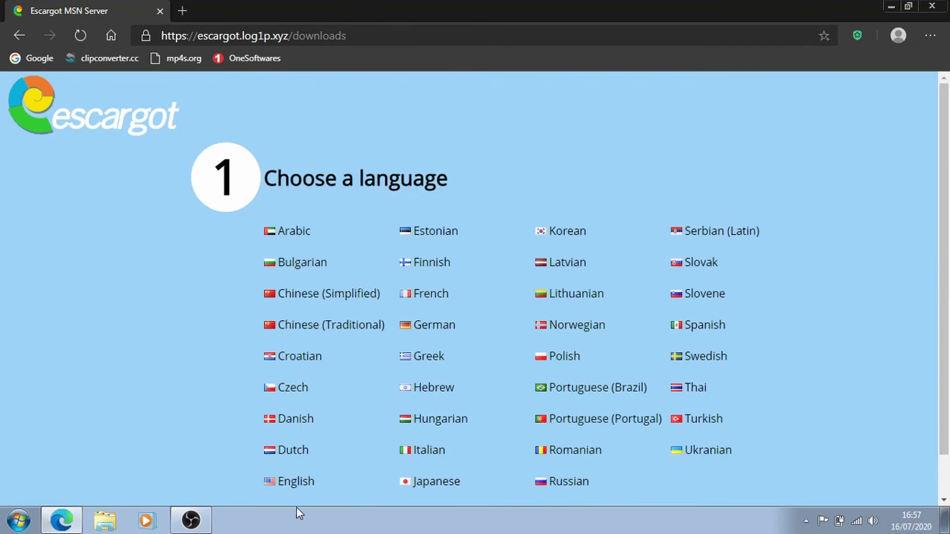
click(296, 484)
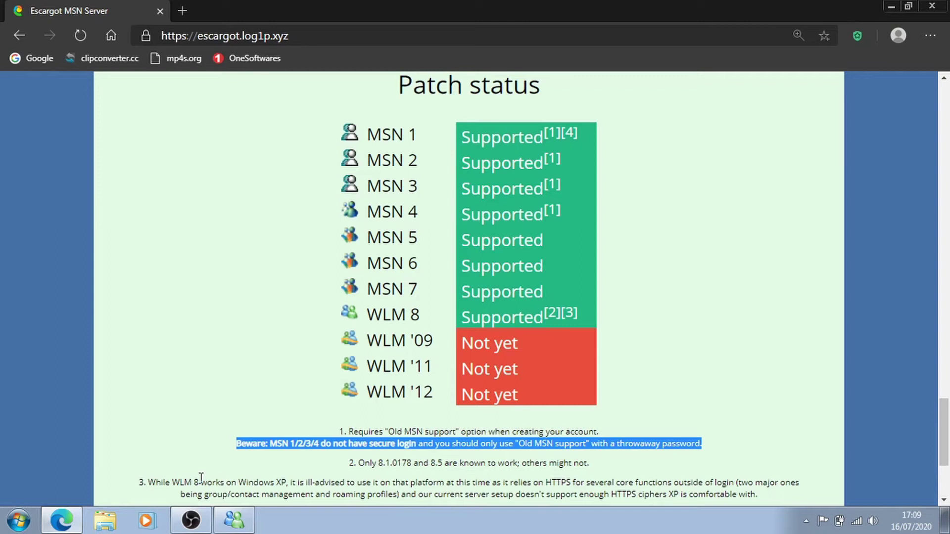
drag(721, 444, 429, 444)
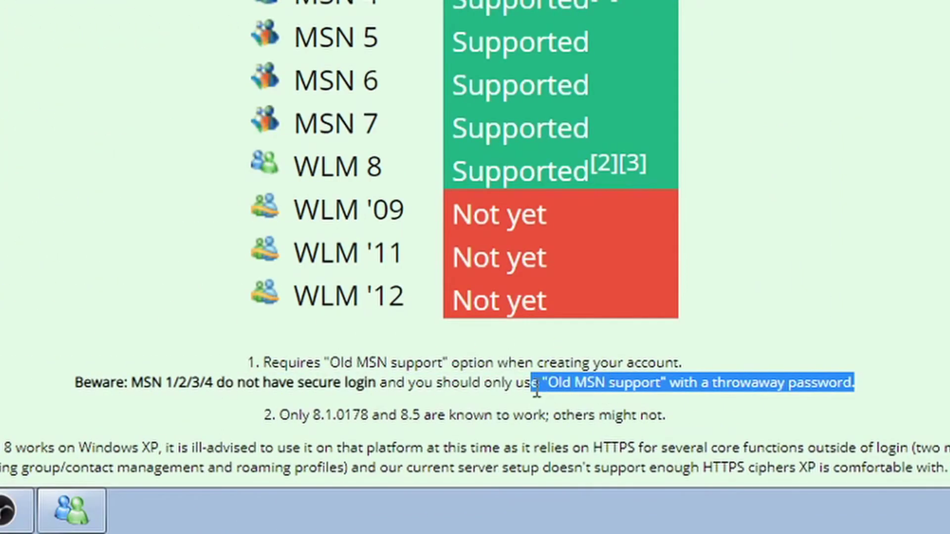
drag(397, 383, 73, 381)
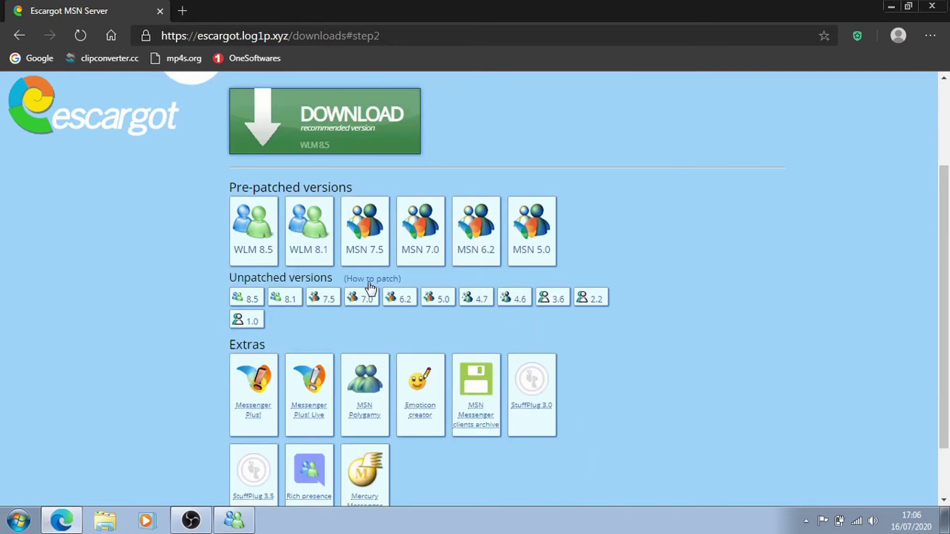
click(368, 280)
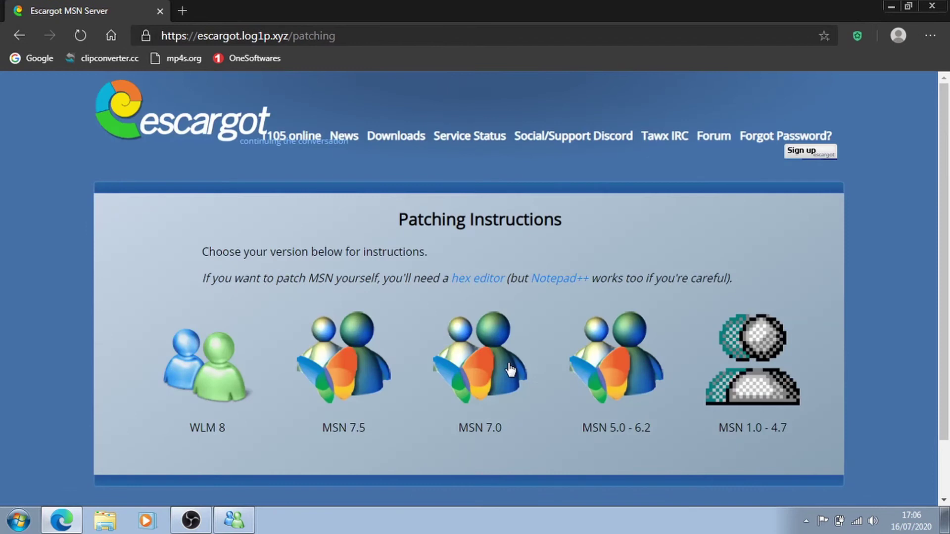
scroll(948, 227, down, 2)
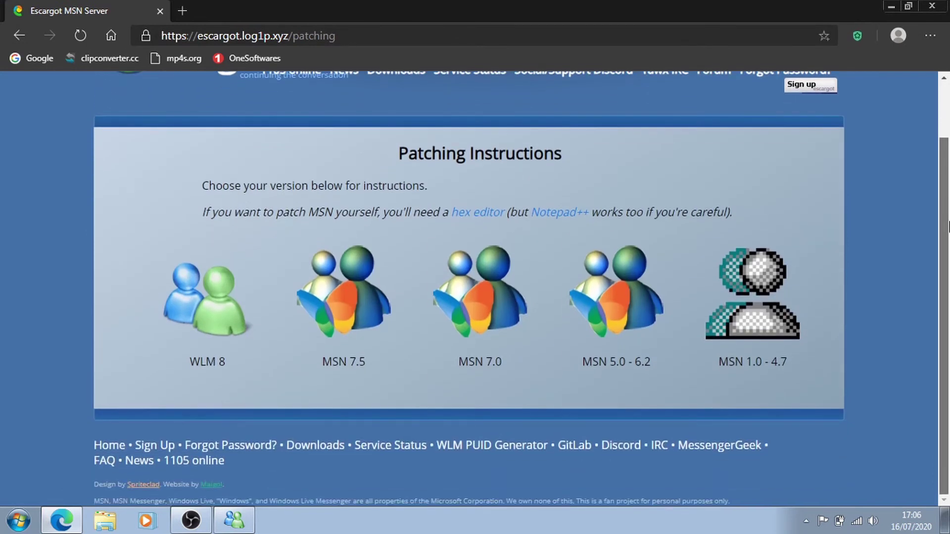
click(755, 274)
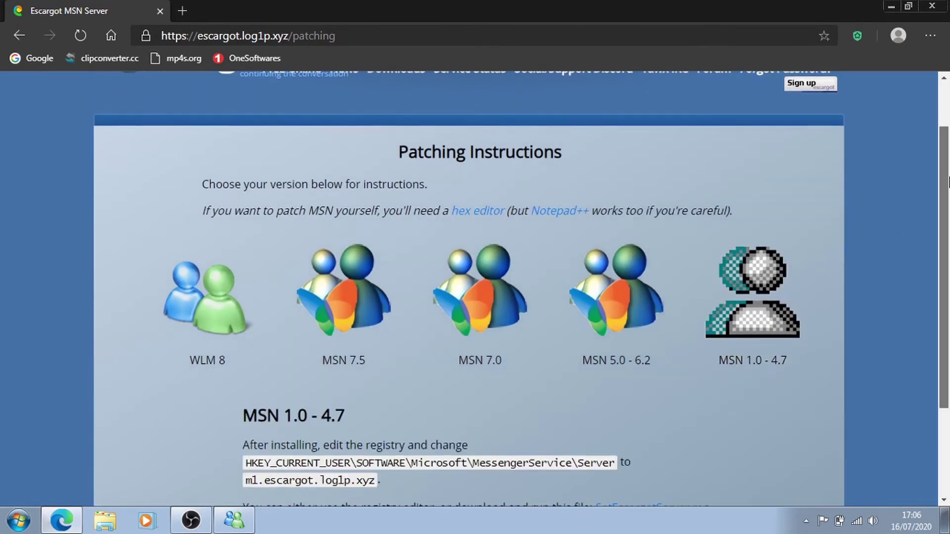
scroll(948, 183, down, 1)
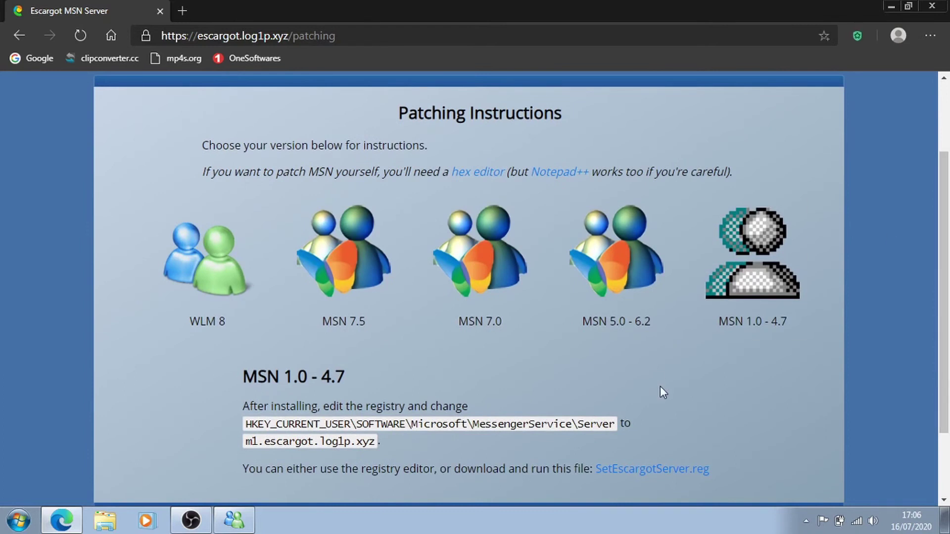
scroll(660, 386, up, 3)
scroll(343, 348, down, 5)
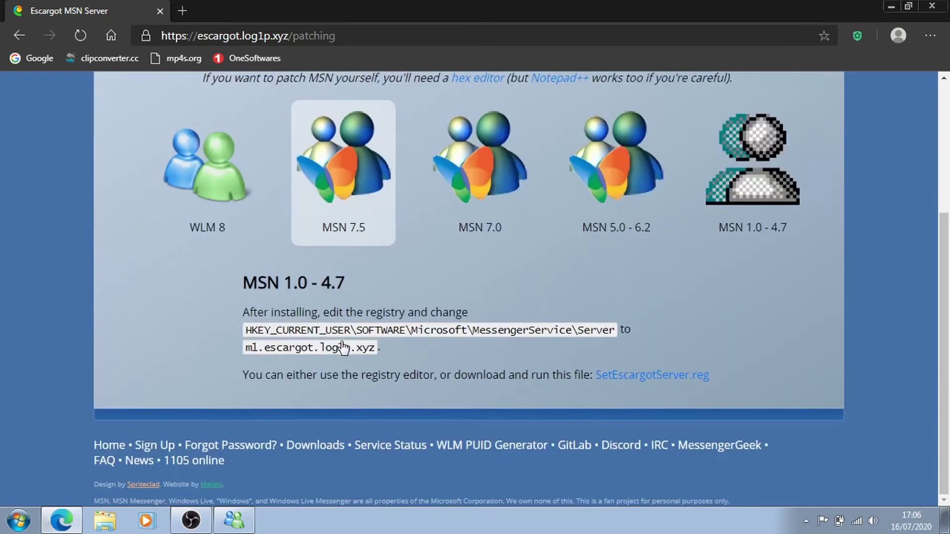
click(244, 229)
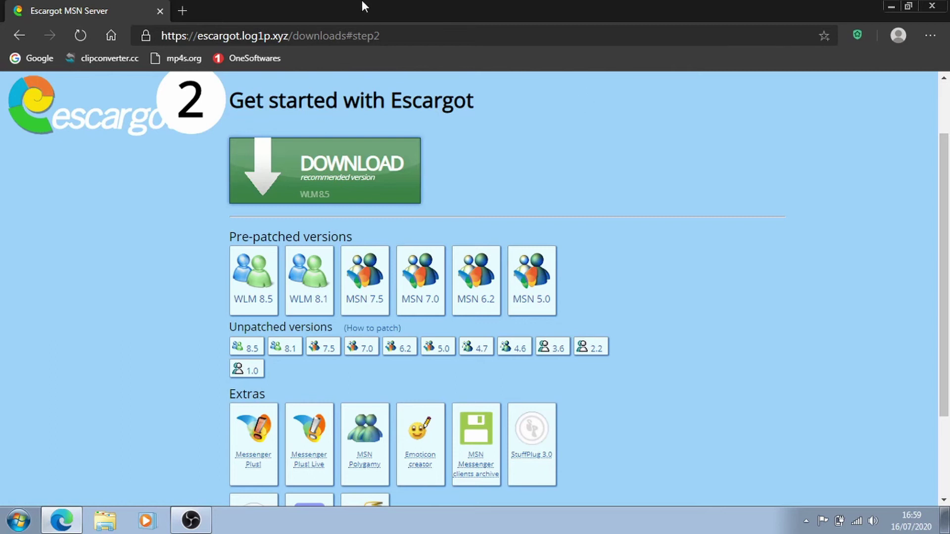
Download the recommended escargot-wlm-8.5.1302-en.msi installer and choose Keep on the blocked download
click(367, 187)
click(359, 311)
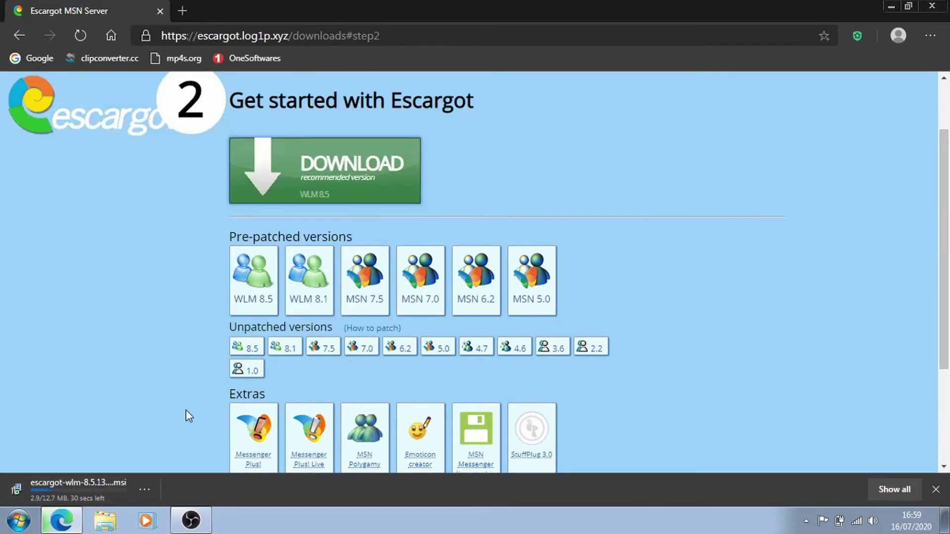
scroll(948, 203, down, 1)
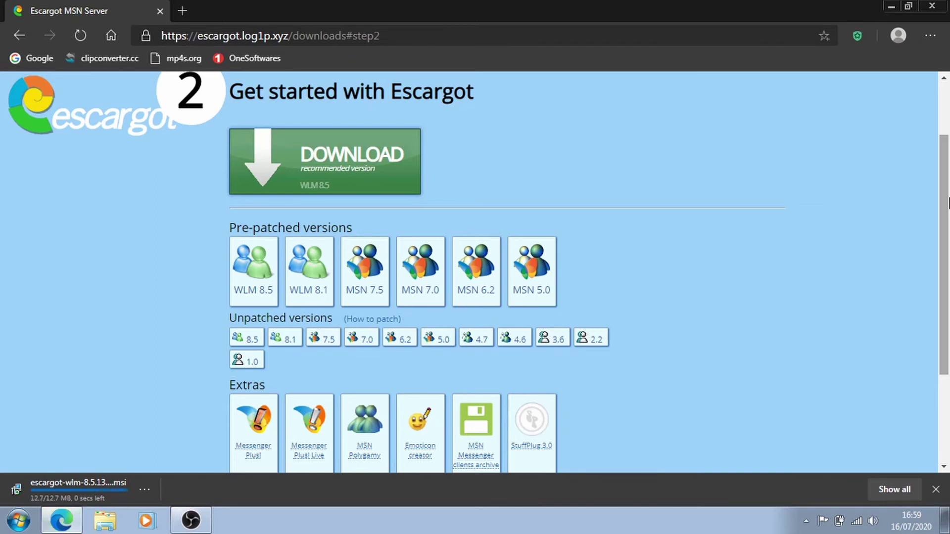
click(237, 490)
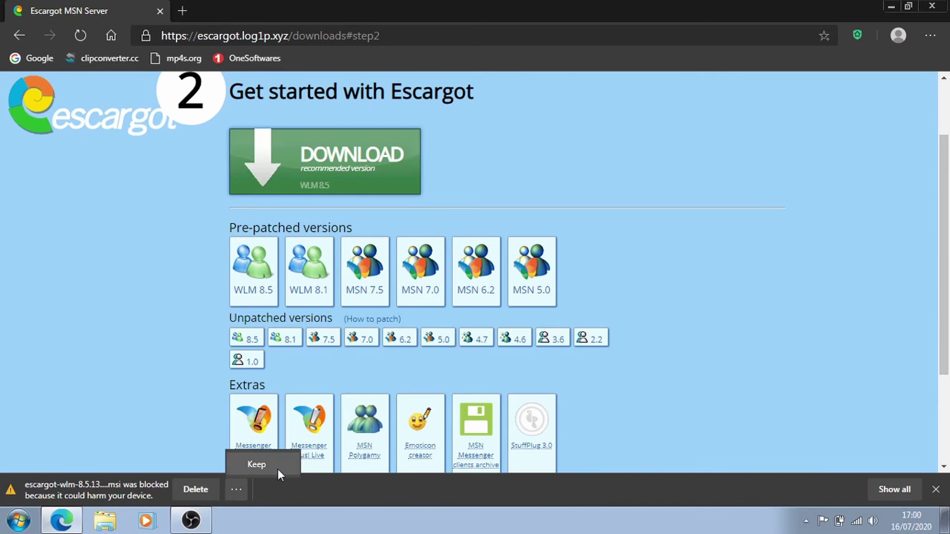
click(276, 469)
Keep the installer anyway in the SmartScreen warning and close Edge's downloads page
click(396, 326)
click(388, 317)
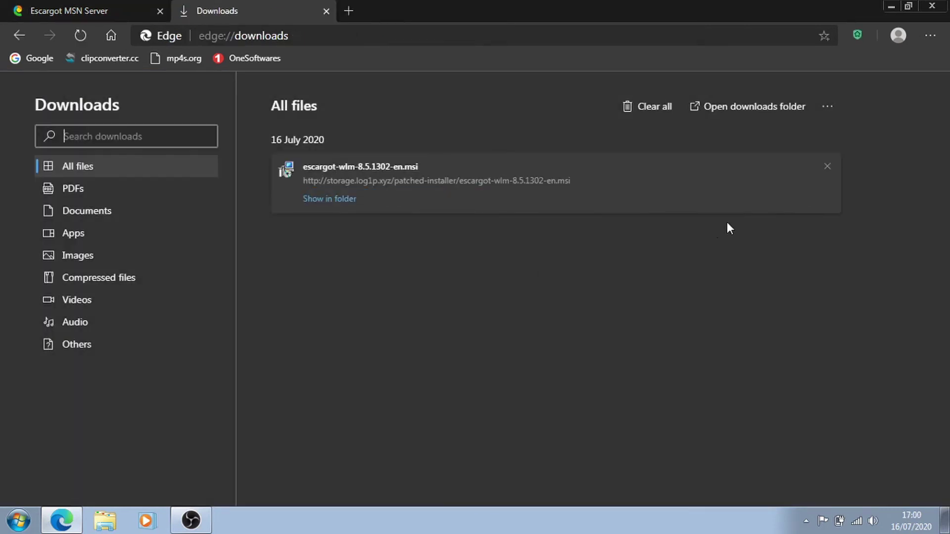
click(326, 11)
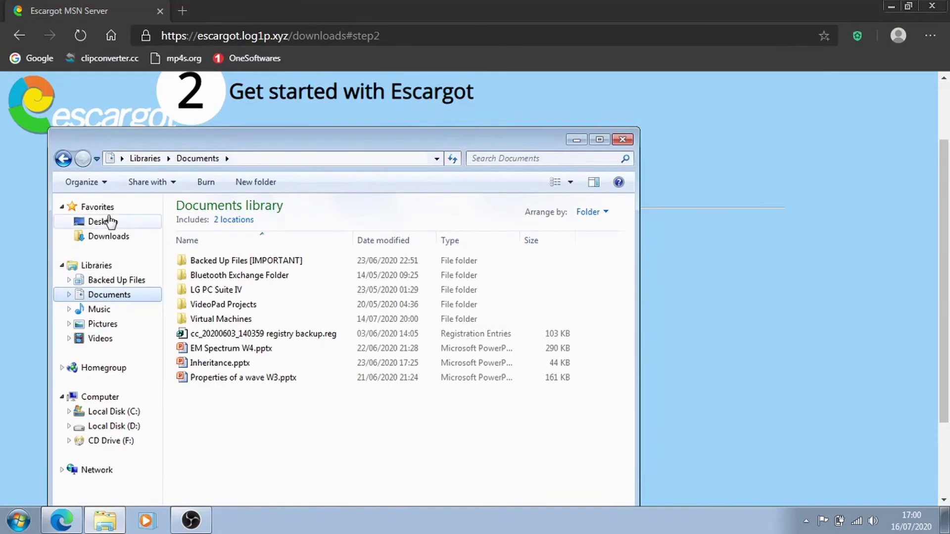
Run escargot-wlm-8.5.1302-en.msi from the Downloads folder, allowing it past the Security Warning
click(108, 236)
drag(253, 139, 370, 58)
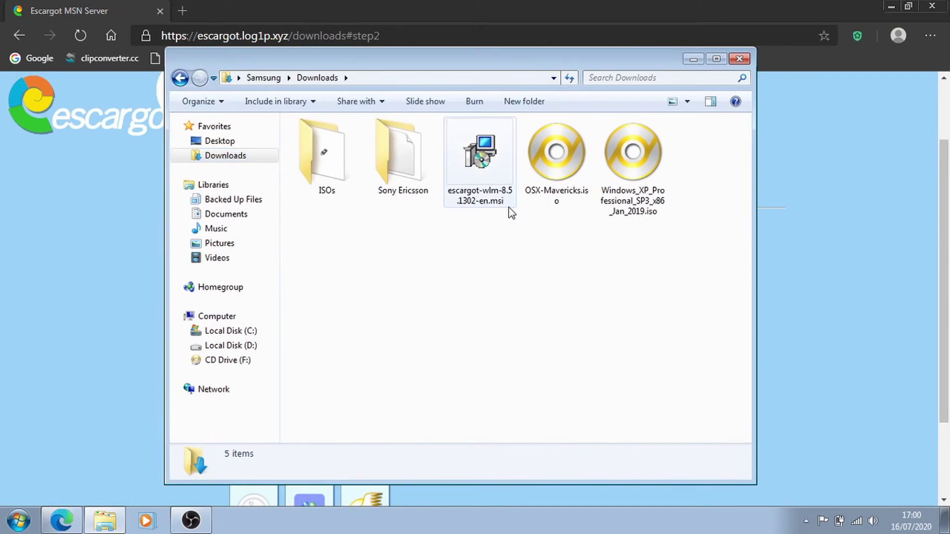
double_click(476, 154)
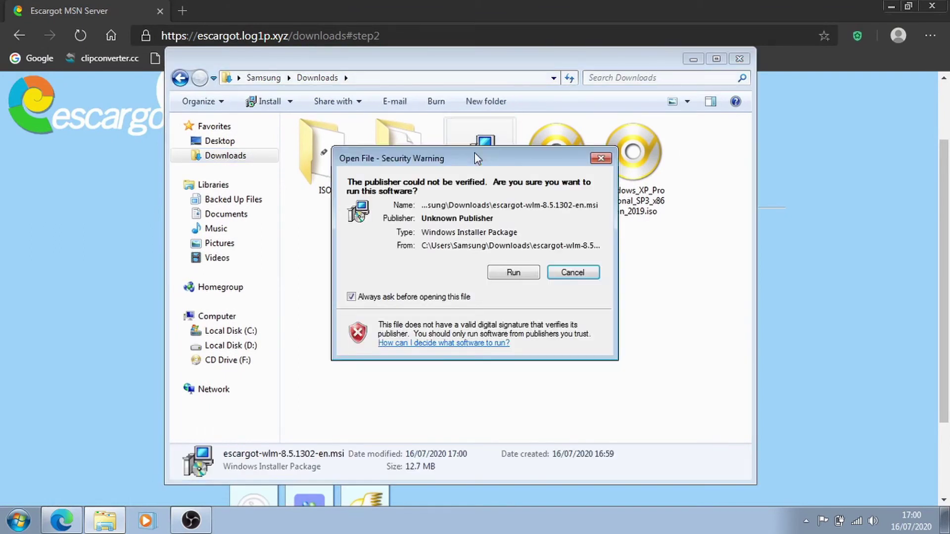
click(516, 274)
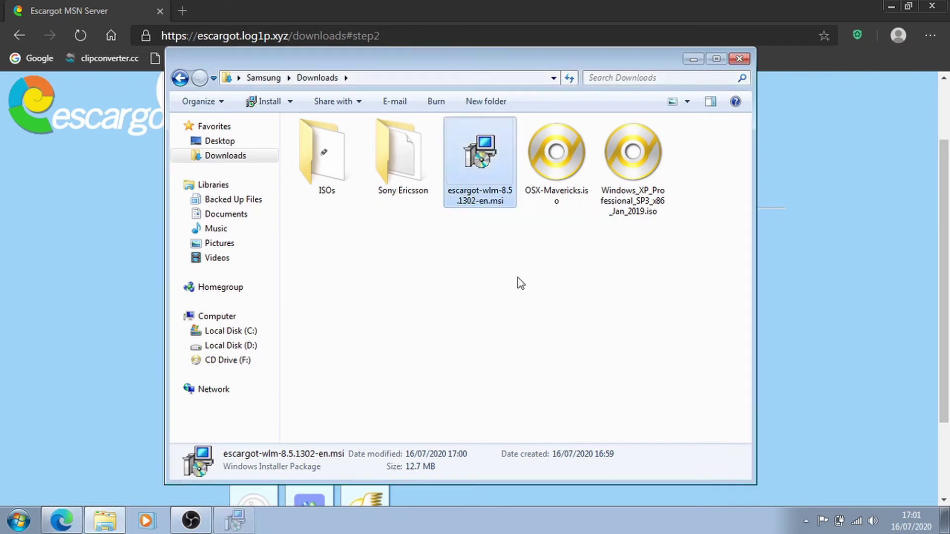
Launch Windows Live Messenger from Start > All Programs > Windows Live and close the Downloads window
key(super+d)
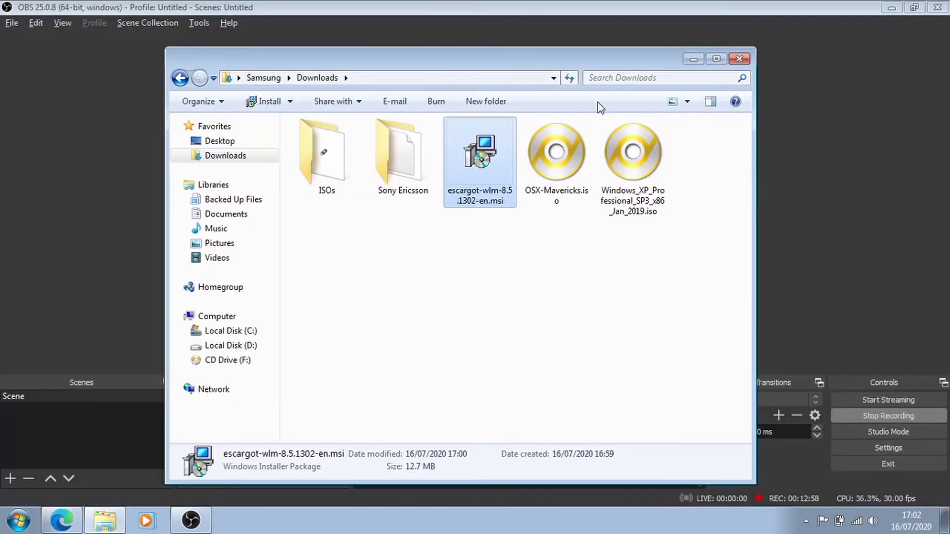
key(alt+Tab)
click(19, 520)
click(49, 458)
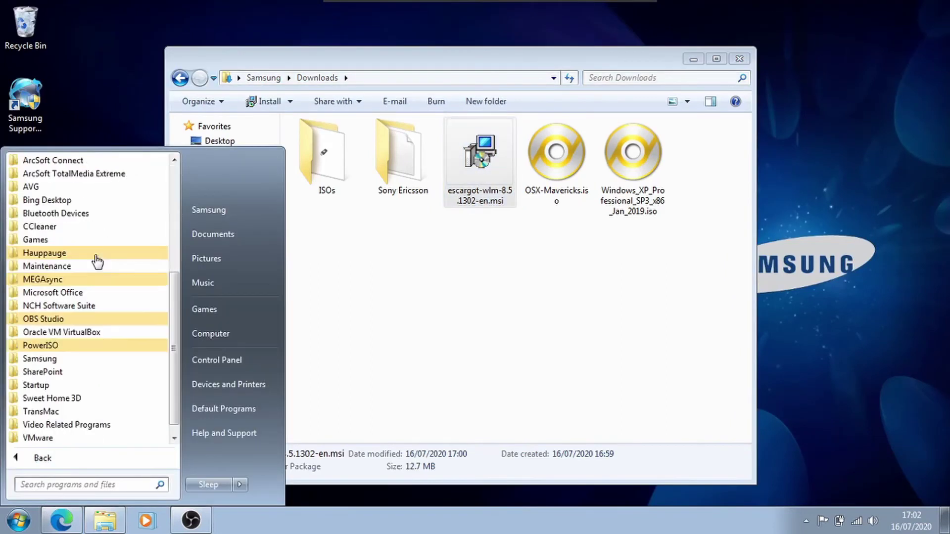
scroll(63, 440, down, 1)
click(64, 440)
click(78, 439)
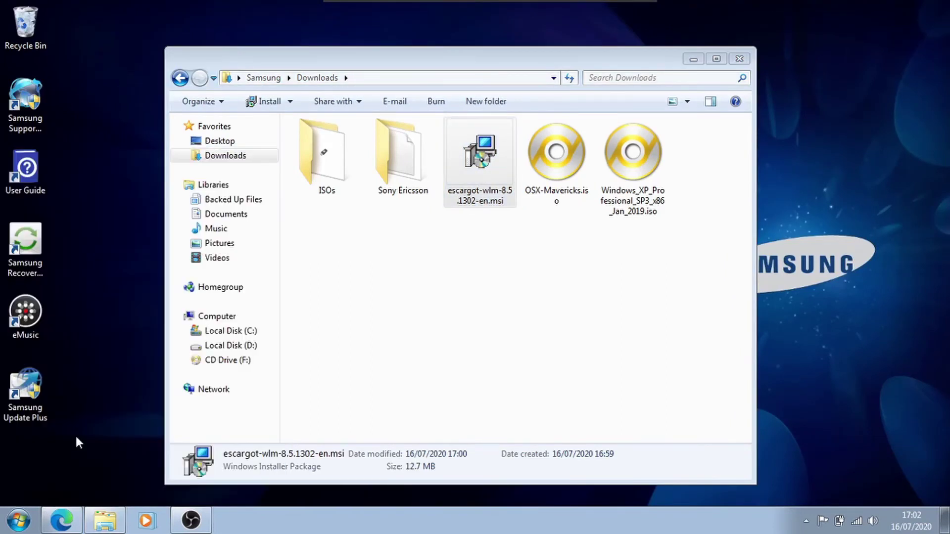
click(739, 61)
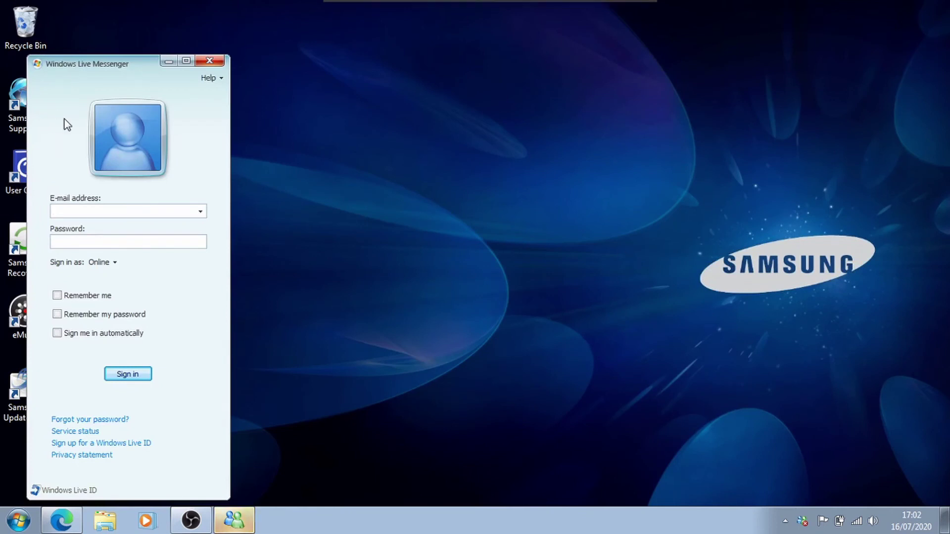
Centre the sign-in window and enter the new account's e-mail address and password
drag(63, 65, 435, 41)
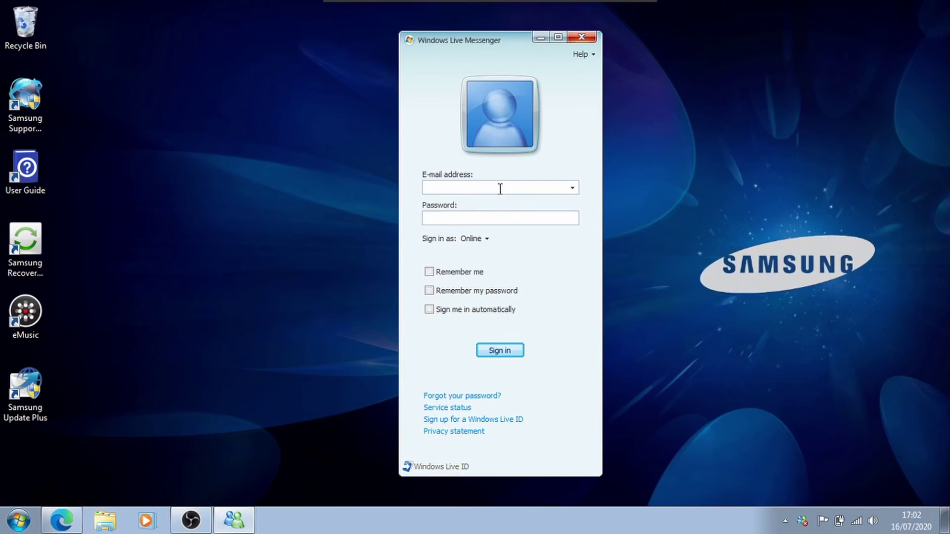
text(mubeen_)
key(Tab)
text(•••••••••••••••)
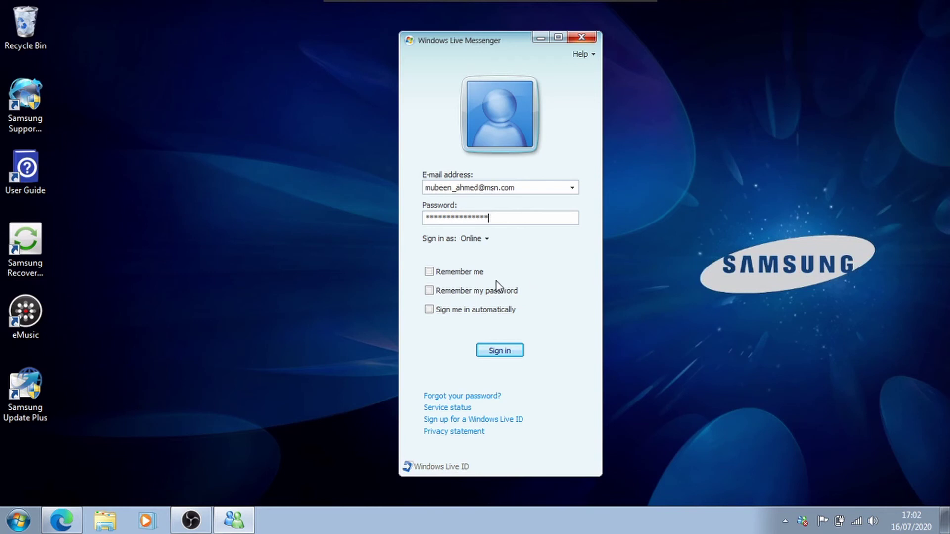
Tick remember account, remember password and sign in automatically, then sign in
click(479, 275)
click(478, 291)
click(479, 311)
click(494, 349)
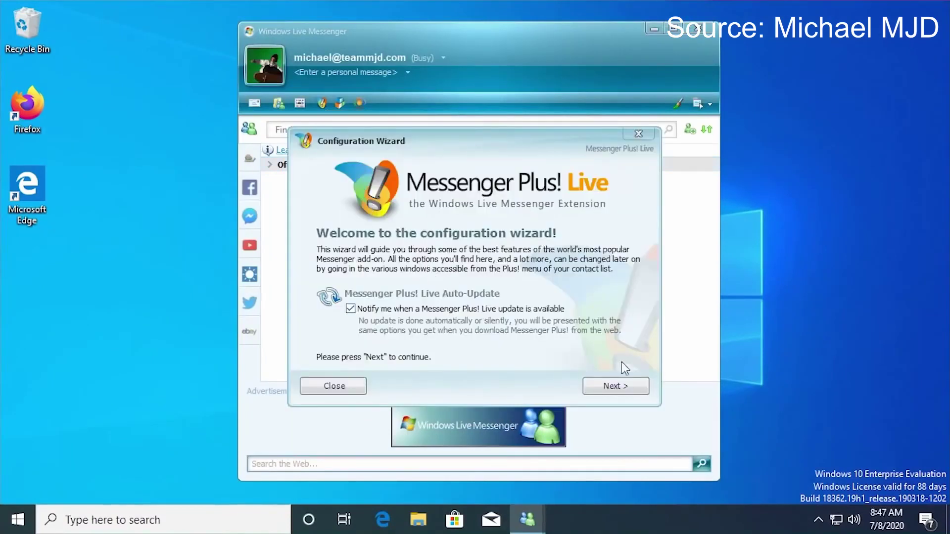
Get past the Plus! Configuration Wizard welcome page and type 'video' for the new personalized status
click(630, 385)
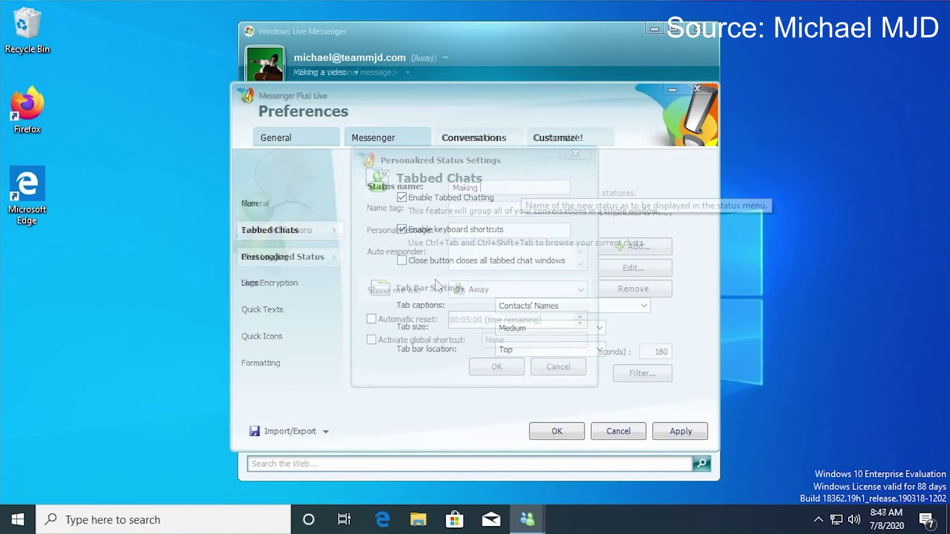
text(video)
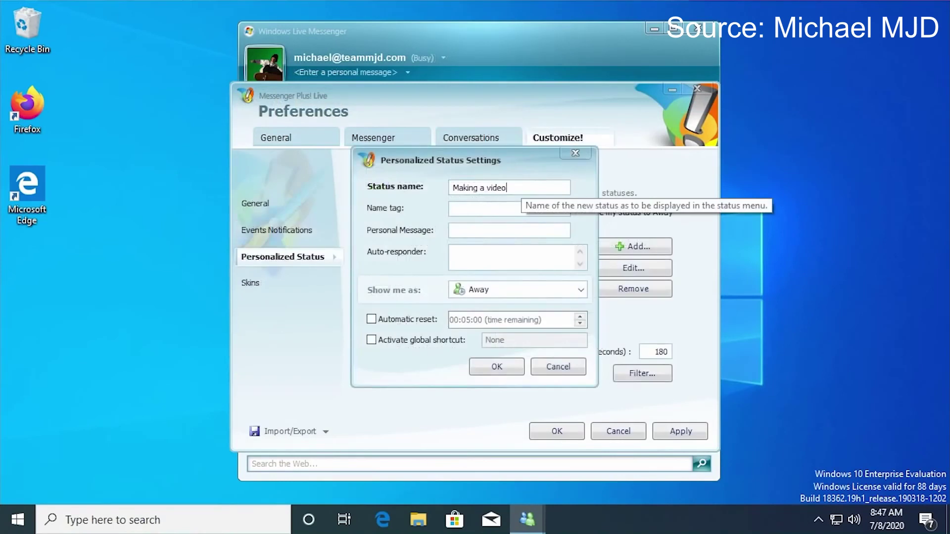